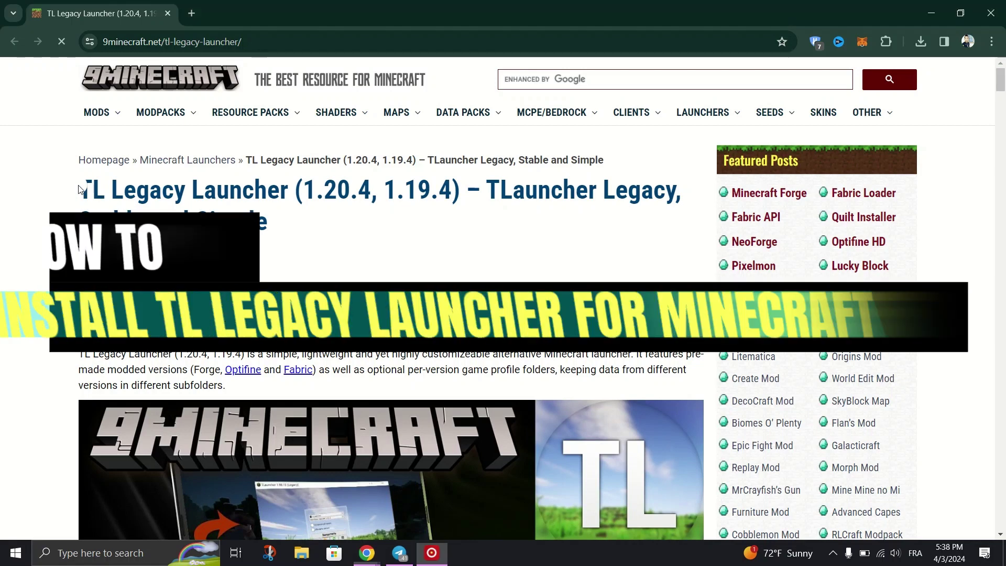
Highlight and clear the TL Legacy Launcher article title, then select the page's web address.
left_click_drag(79, 189, 291, 234)
left_click(307, 238)
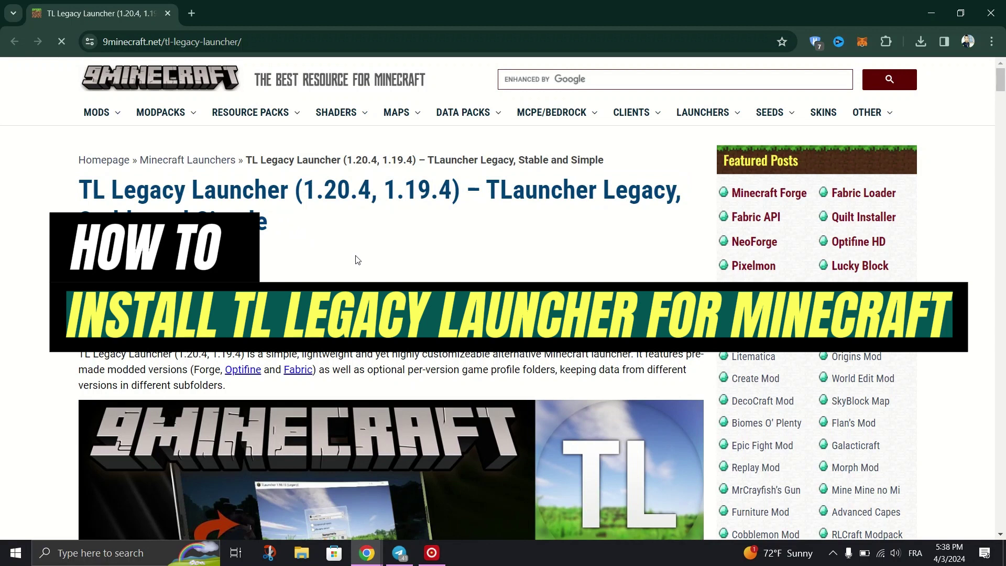
scroll(362, 255, "down", 1)
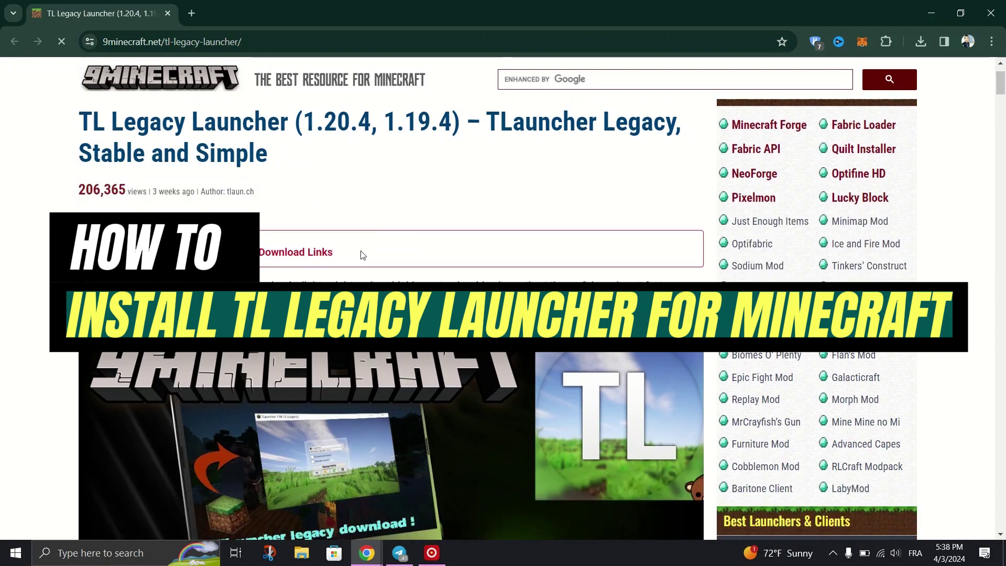
scroll(362, 255, "down", 1)
scroll(362, 254, "down", 1)
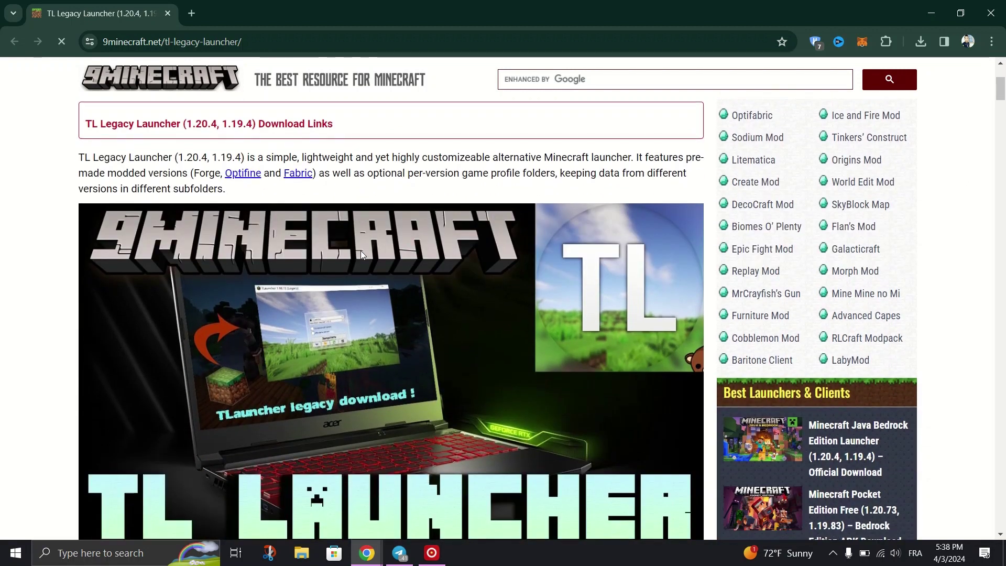
left_click(231, 49)
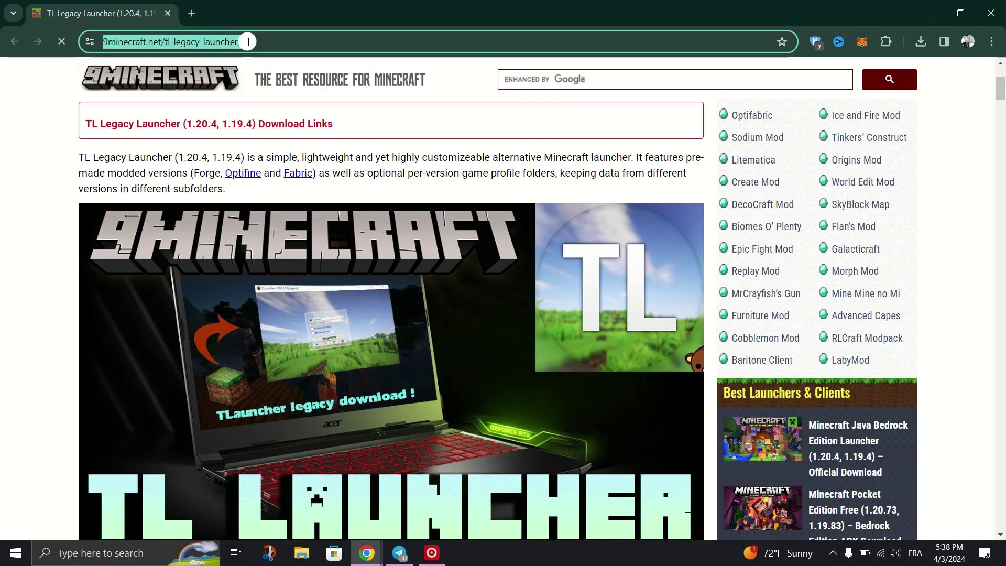
scroll(427, 207, "down", 1)
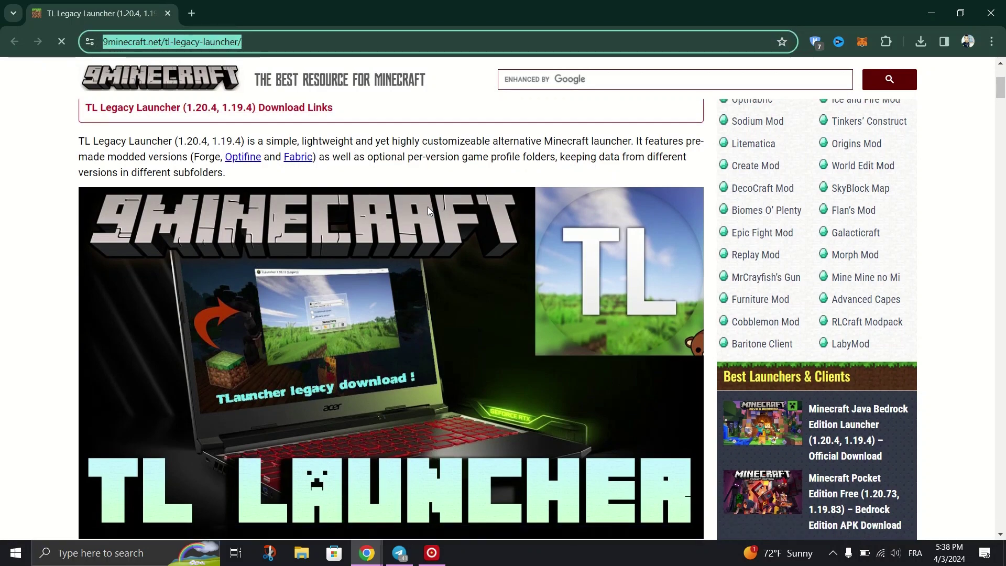
scroll(428, 207, "down", 2)
scroll(305, 241, "down", 1)
scroll(306, 245, "down", 2)
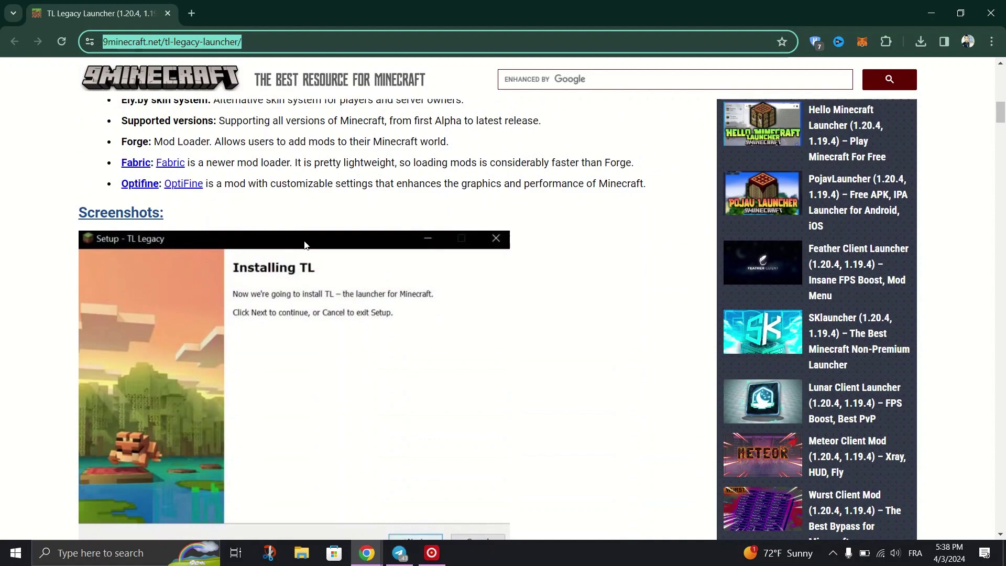
scroll(307, 240, "down", 4)
scroll(308, 236, "down", 4)
scroll(311, 237, "down", 3)
scroll(508, 249, "down", 3)
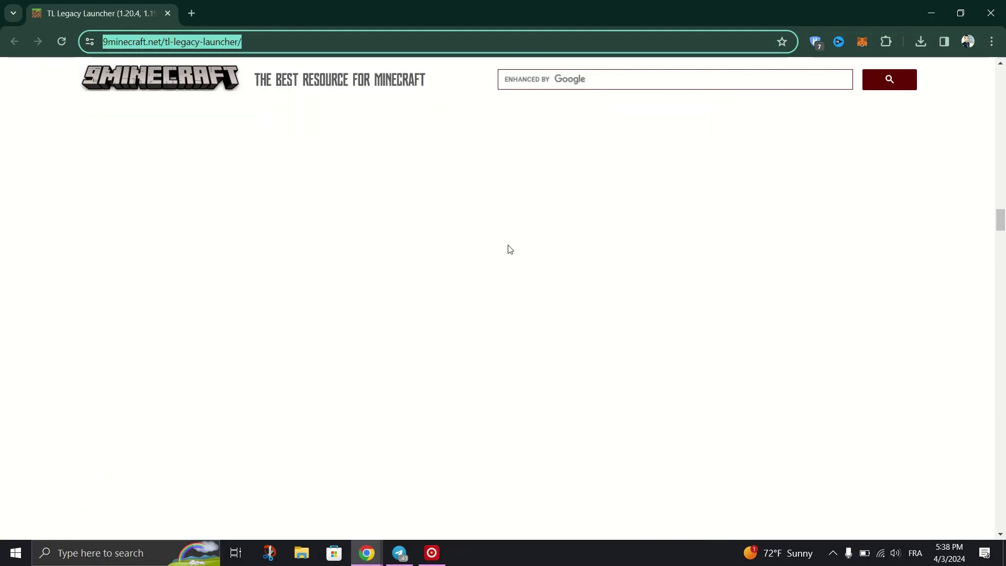
scroll(988, 219, "down", 3)
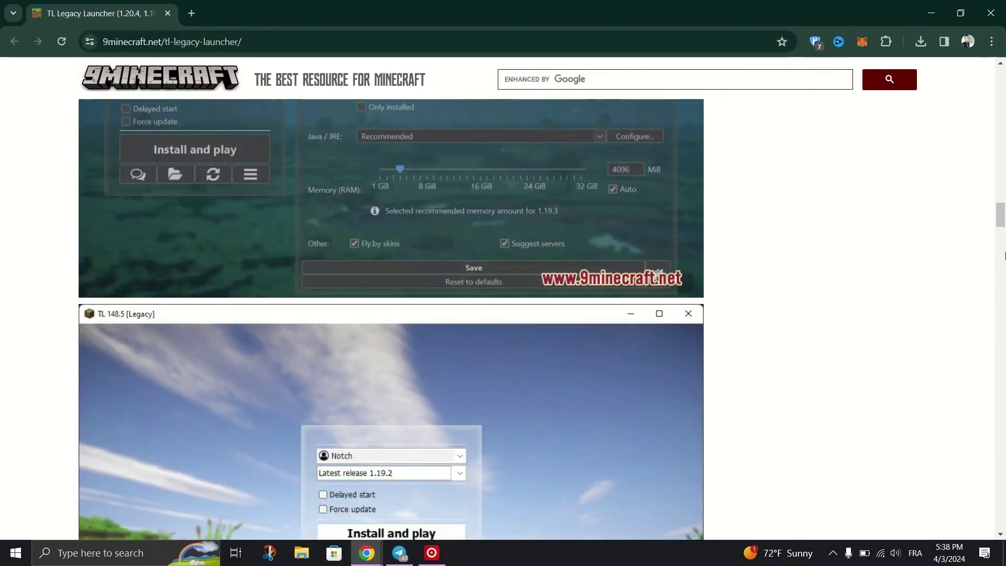
scroll(1000, 331, "down", 10)
scroll(997, 415, "down", 10)
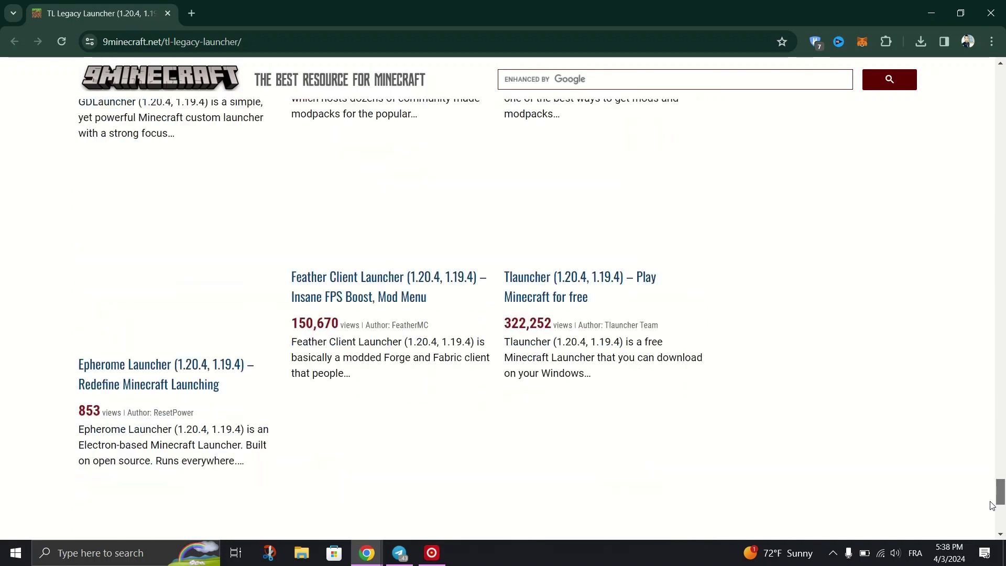
scroll(600, 319, "up", 4)
scroll(288, 254, "up", 4)
scroll(290, 255, "up", 4)
scroll(291, 255, "up", 5)
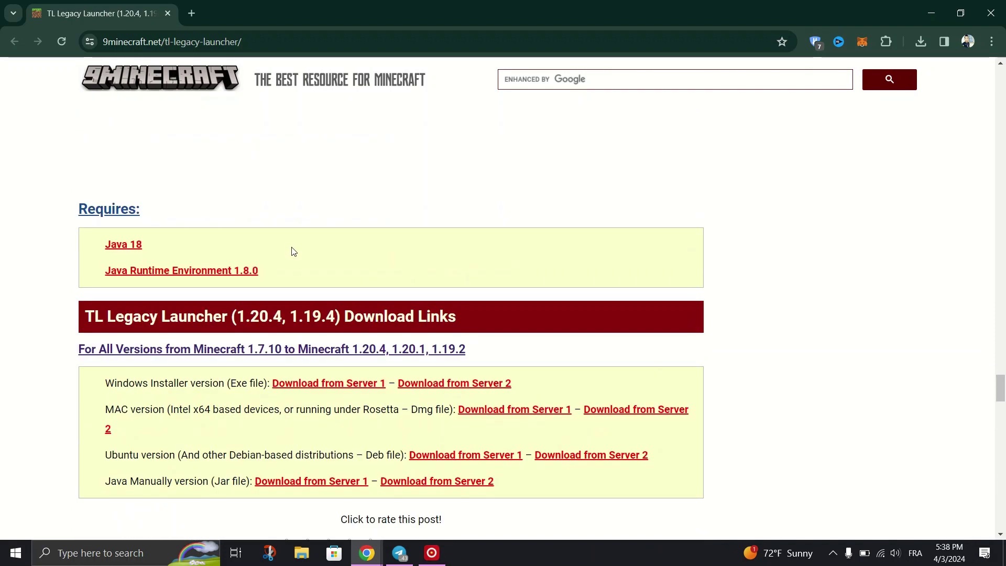
scroll(371, 295, "down", 4)
scroll(339, 303, "up", 3)
scroll(339, 303, "up", 2)
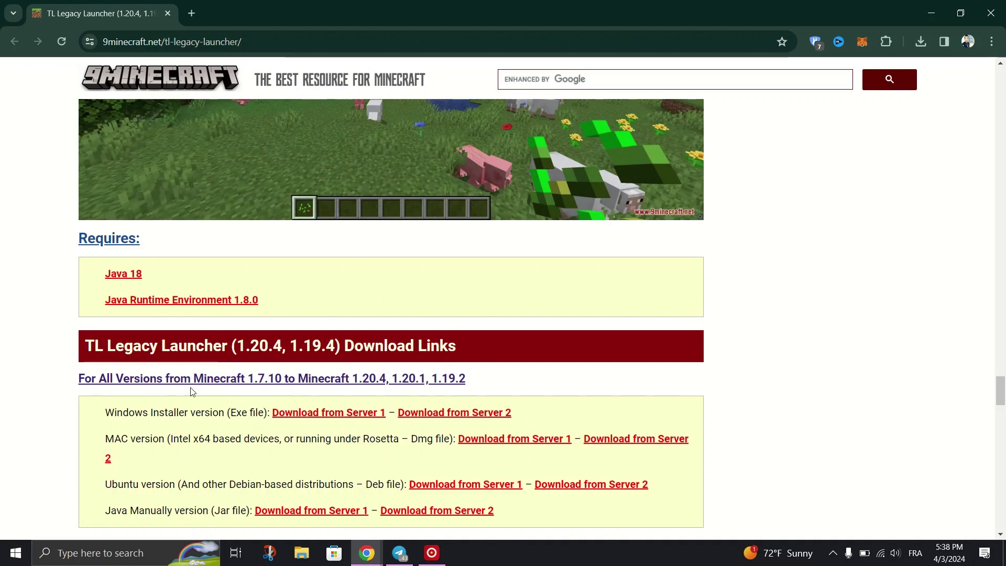
scroll(196, 393, "down", 2)
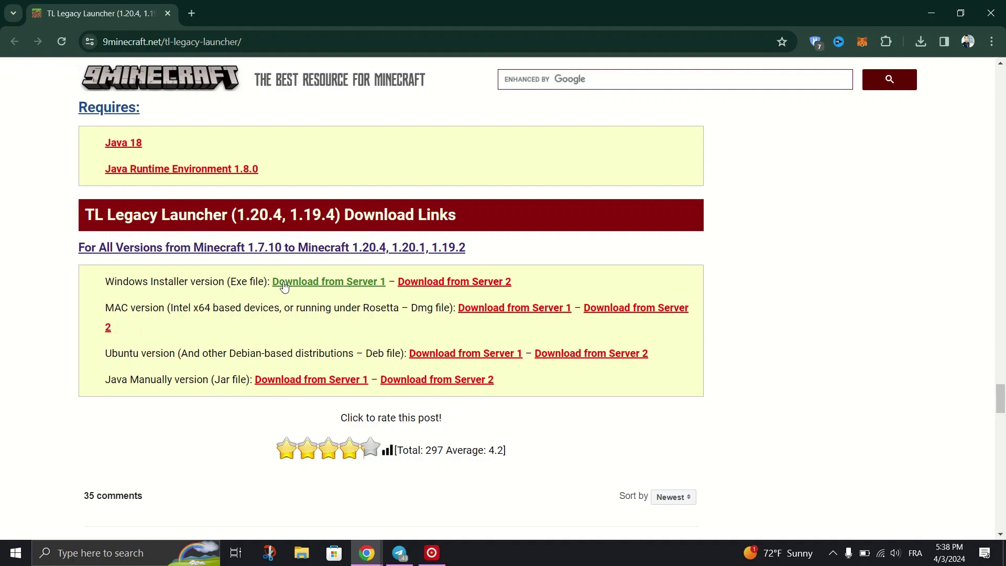
scroll(286, 284, "up", 3)
scroll(185, 376, "up", 3)
scroll(183, 376, "up", 2)
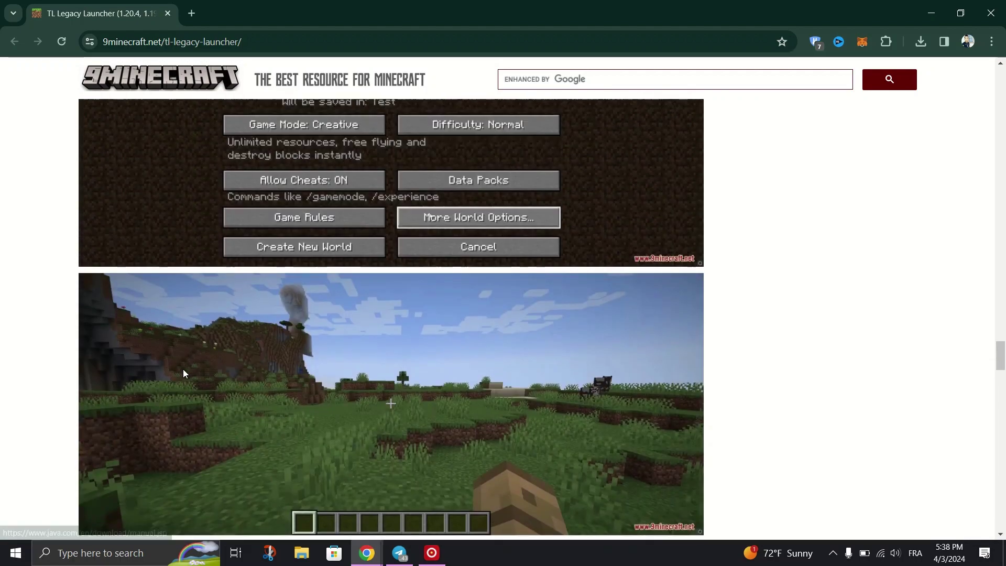
scroll(184, 369, "down", 6)
scroll(191, 283, "down", 1)
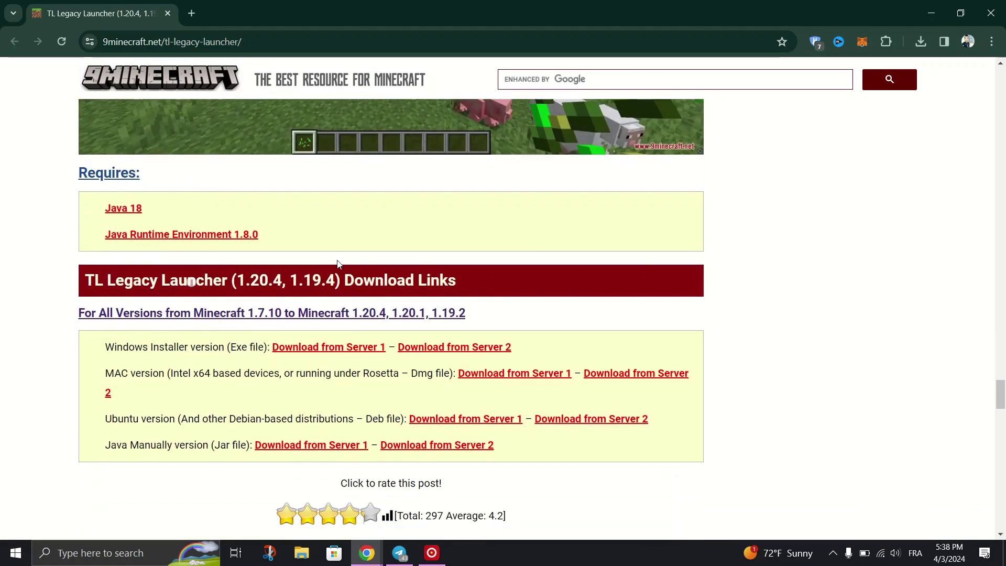
scroll(341, 331, "down", 2)
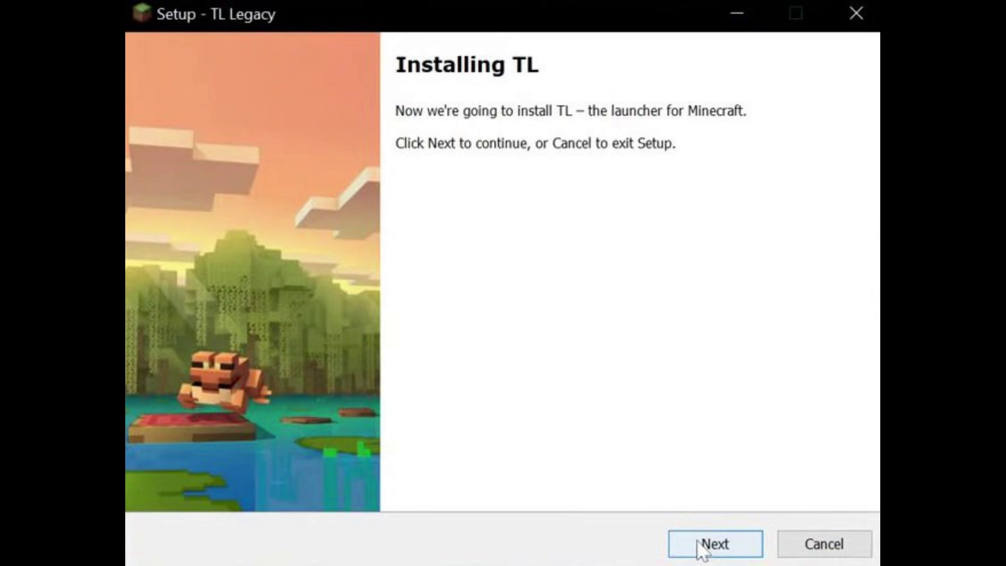
Advance TL Legacy Setup from the Installing TL page to Select Destination Location.
left_click(708, 545)
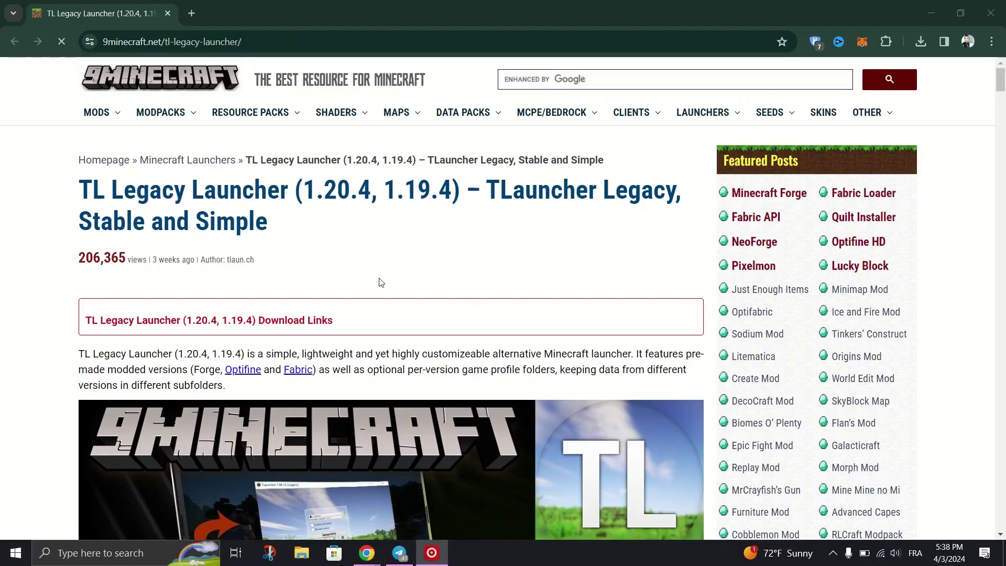
left_click_drag(87, 191, 304, 236)
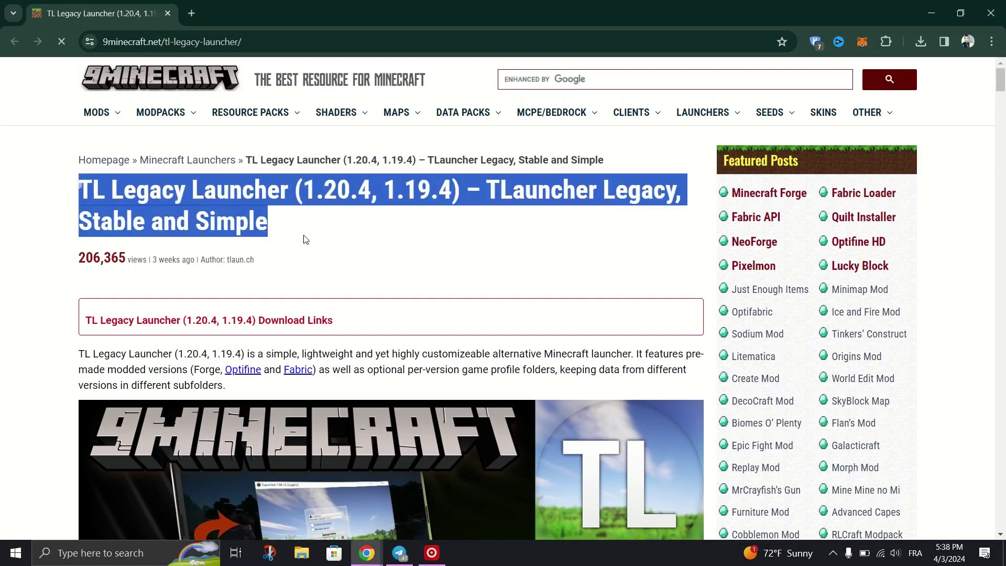
left_click(350, 254)
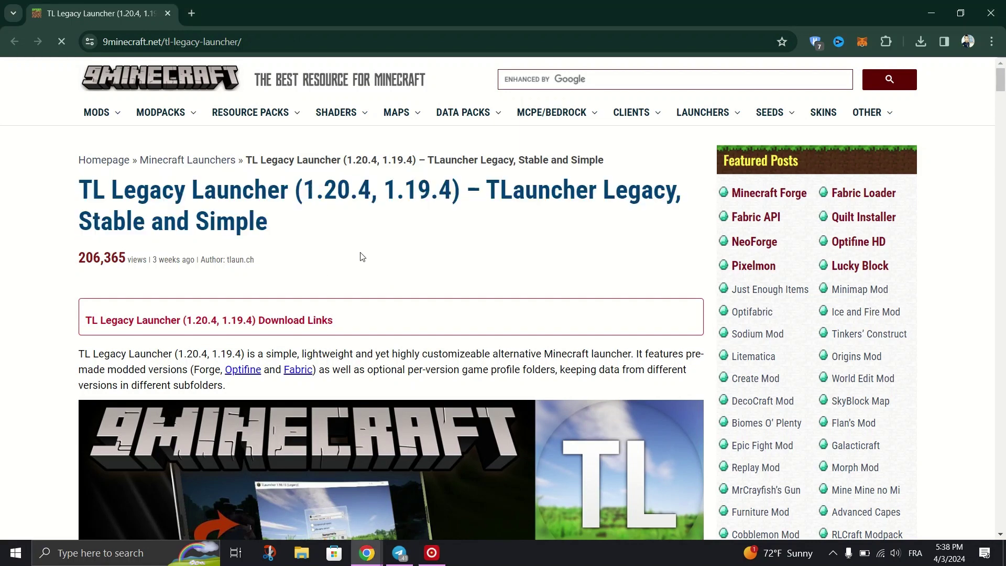
scroll(361, 256, "down", 2)
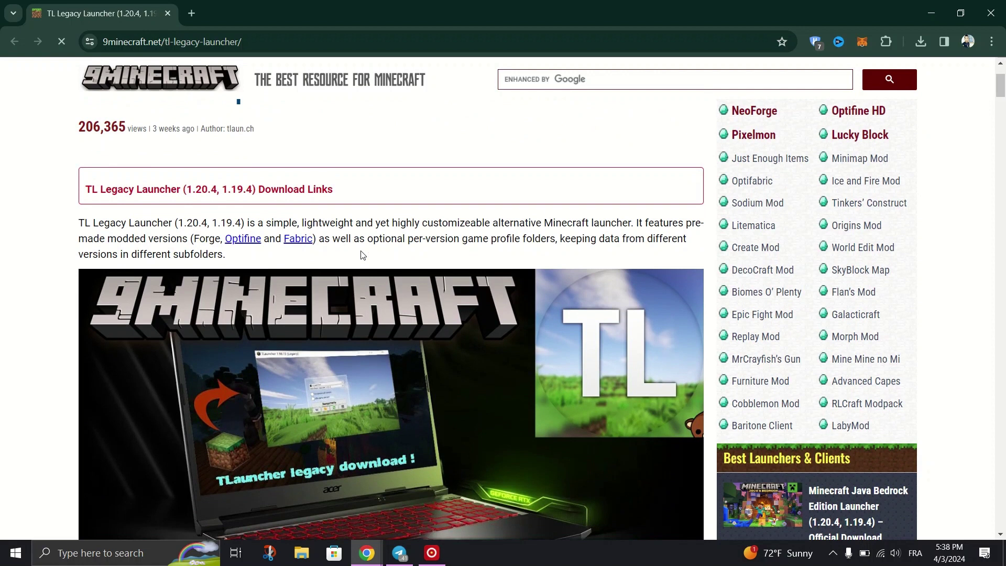
scroll(362, 255, "down", 1)
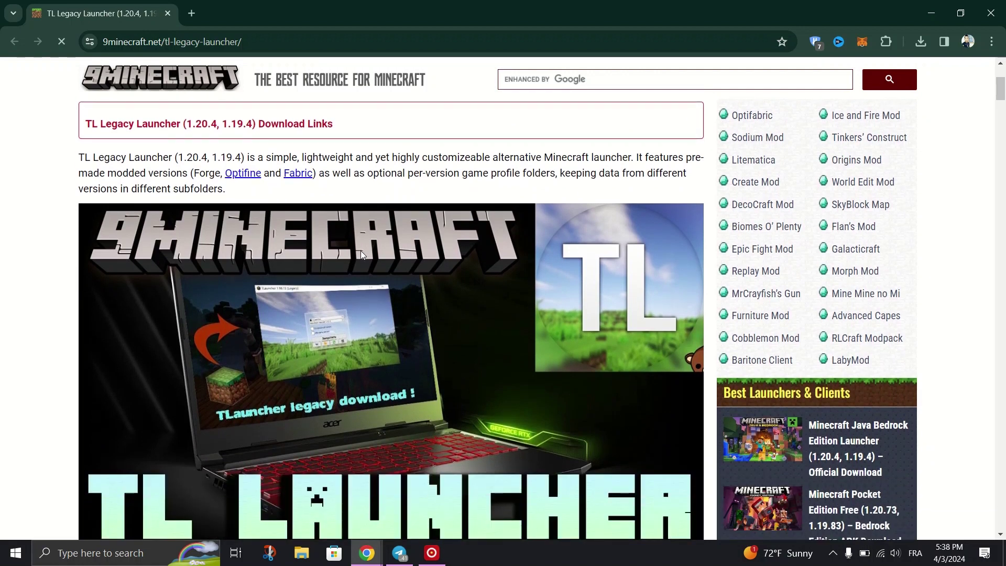
left_click(243, 43)
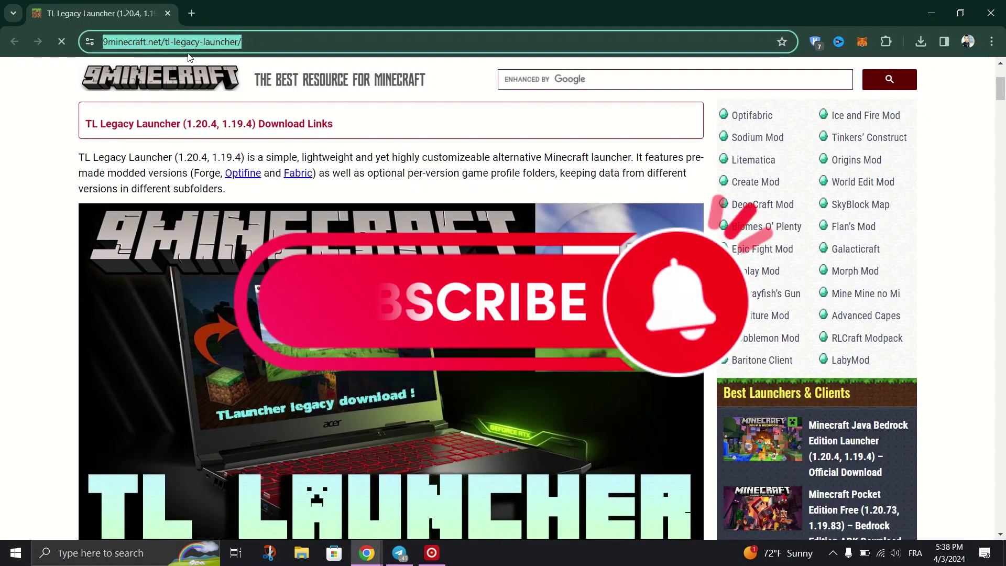
scroll(427, 207, "down", 4)
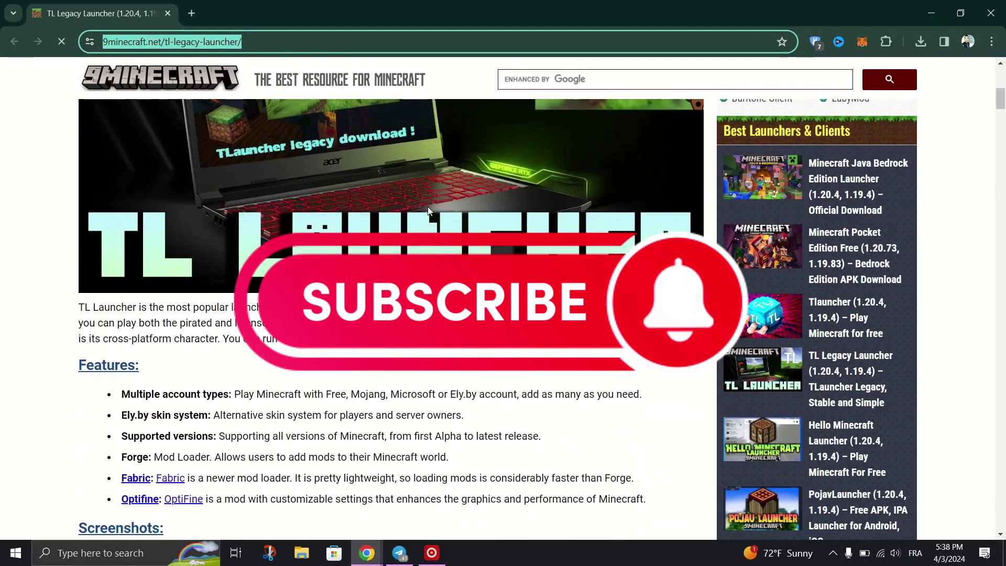
scroll(306, 247, "down", 1)
scroll(306, 247, "down", 4)
scroll(306, 244, "down", 5)
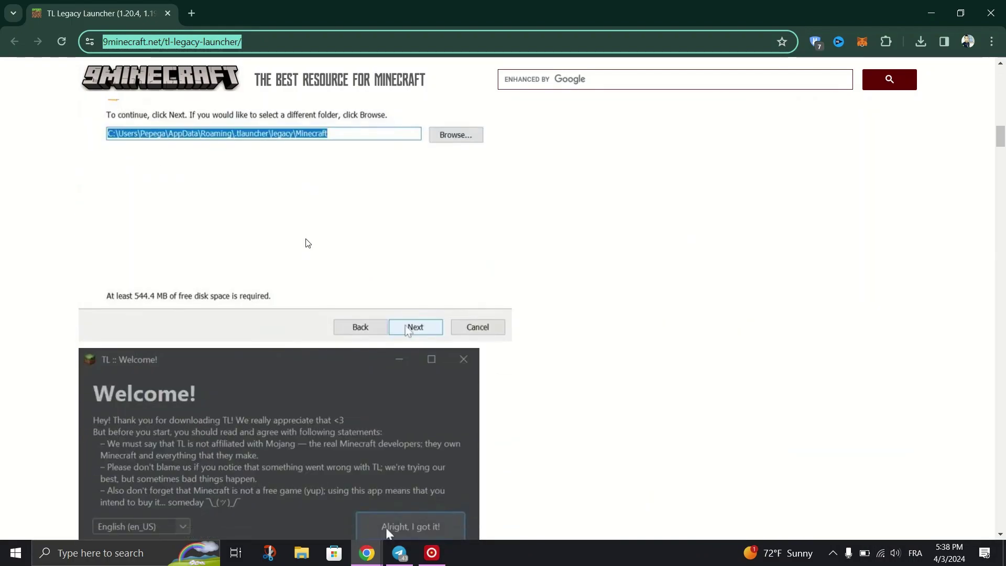